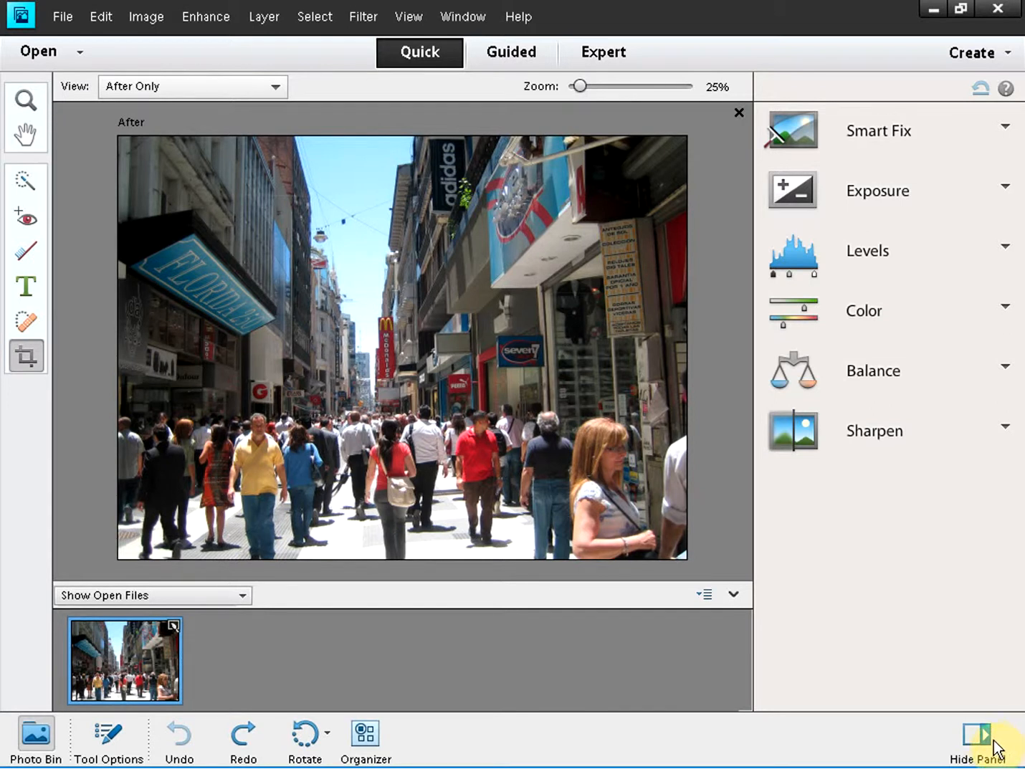
Hide the quick-fix adjustments panel and show it again.
click(985, 735)
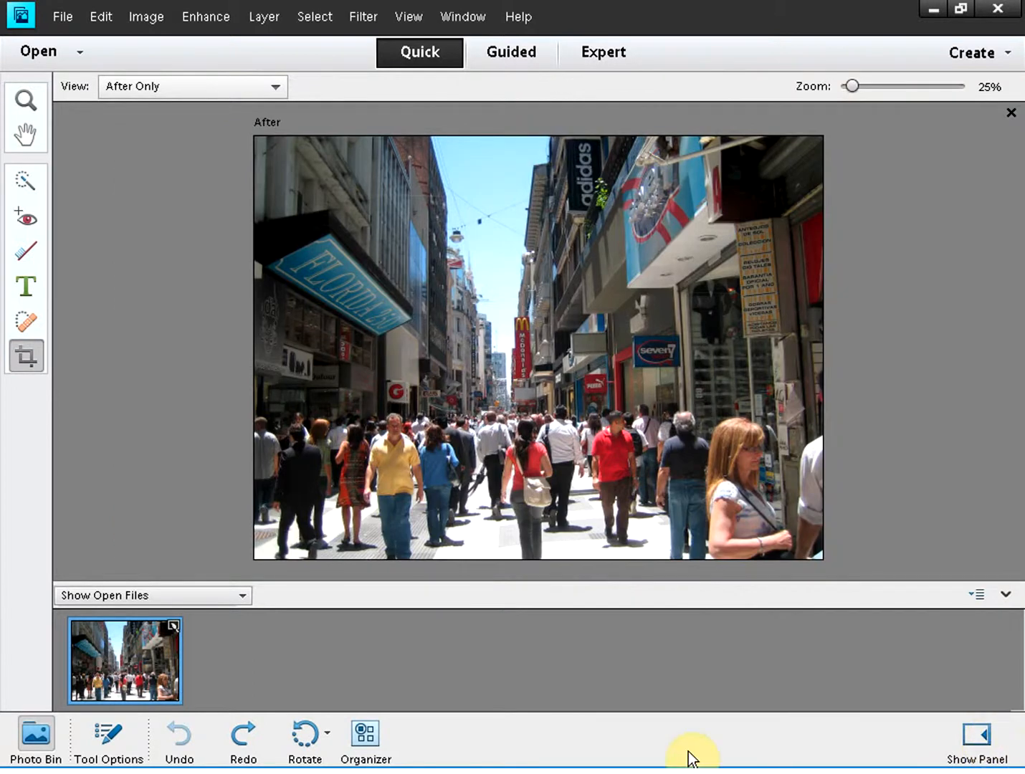
click(982, 742)
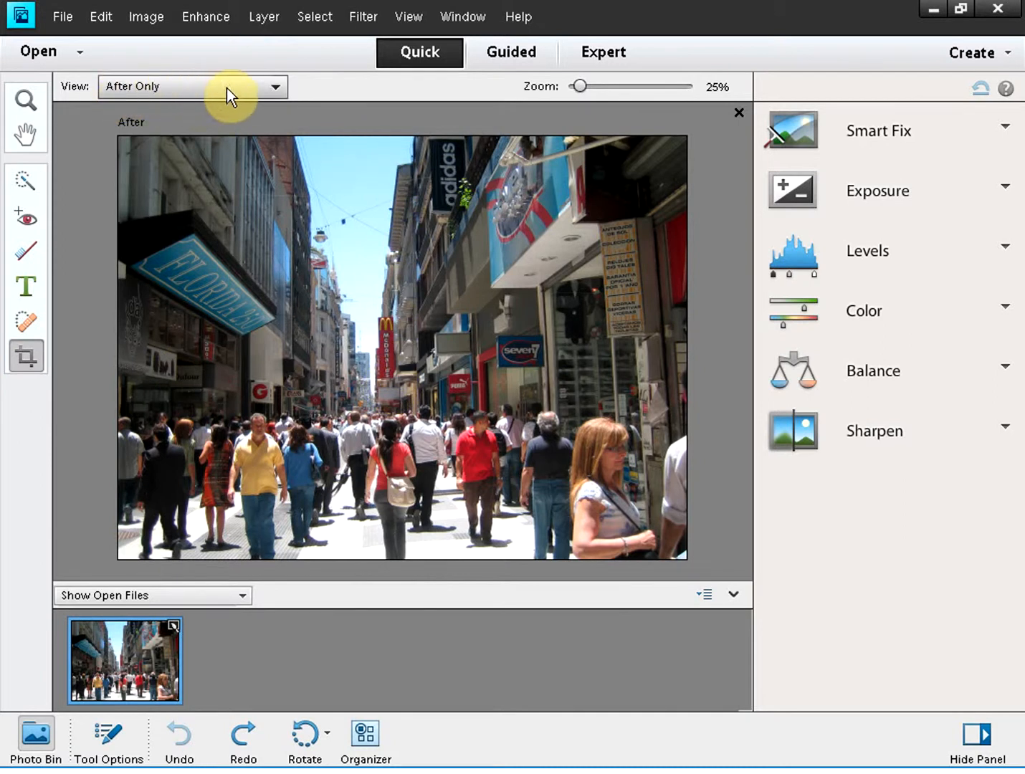
Switch the photo view to Before & After - Horizontal.
click(276, 86)
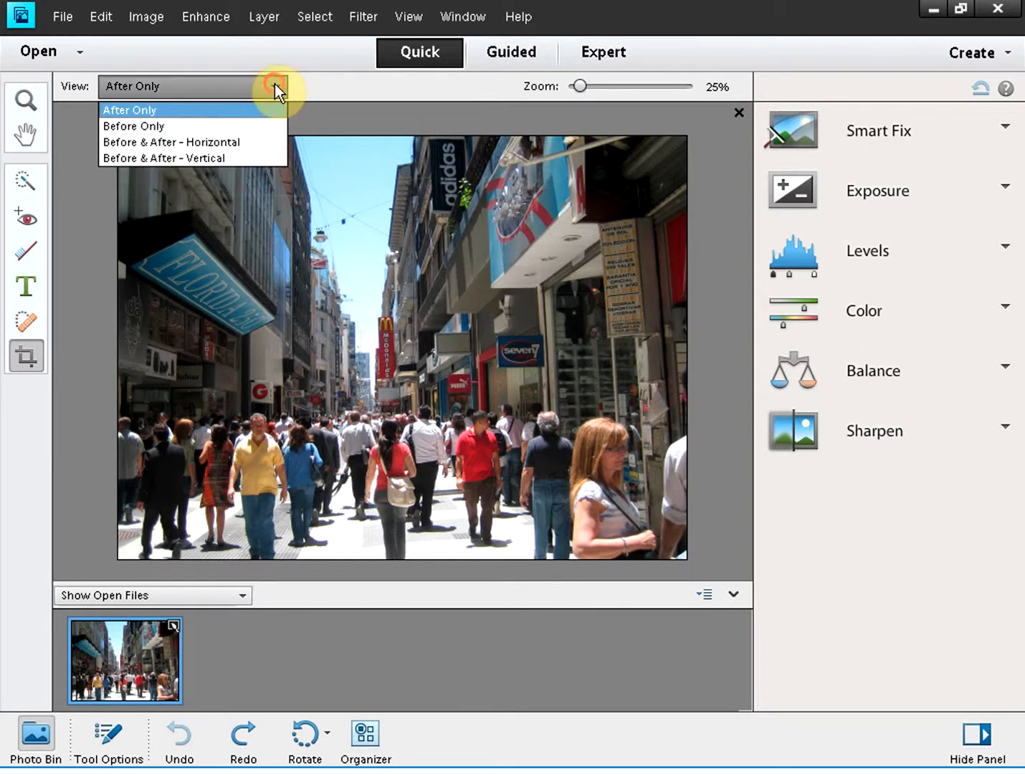
click(161, 142)
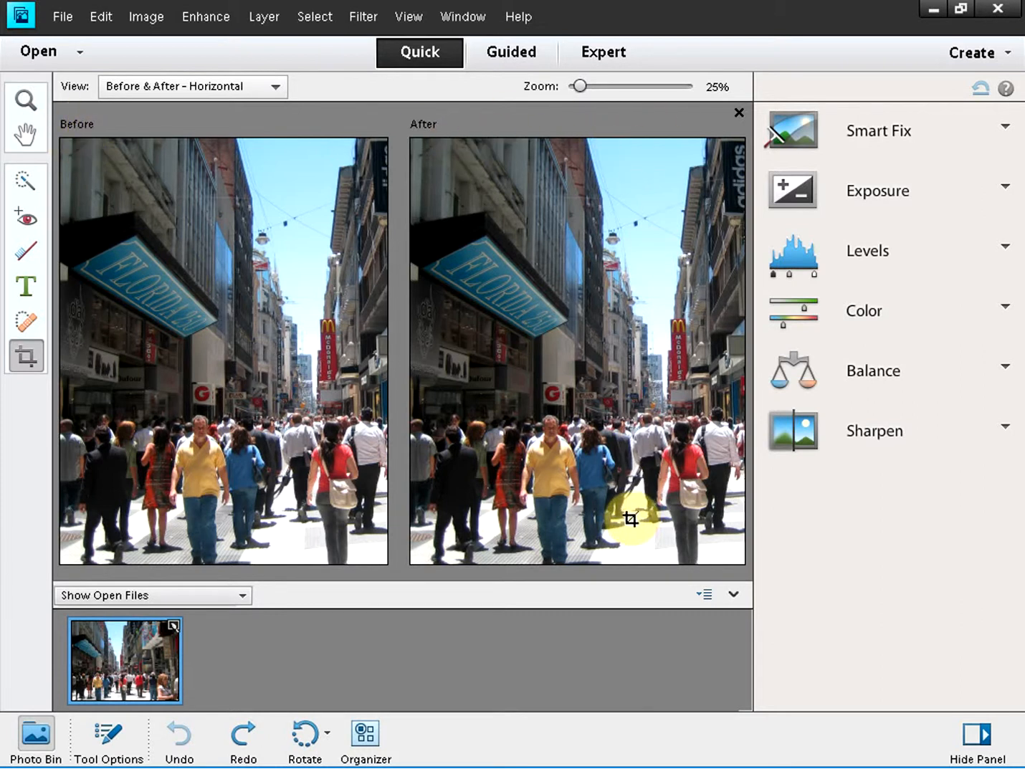
mouse_move(15, 752)
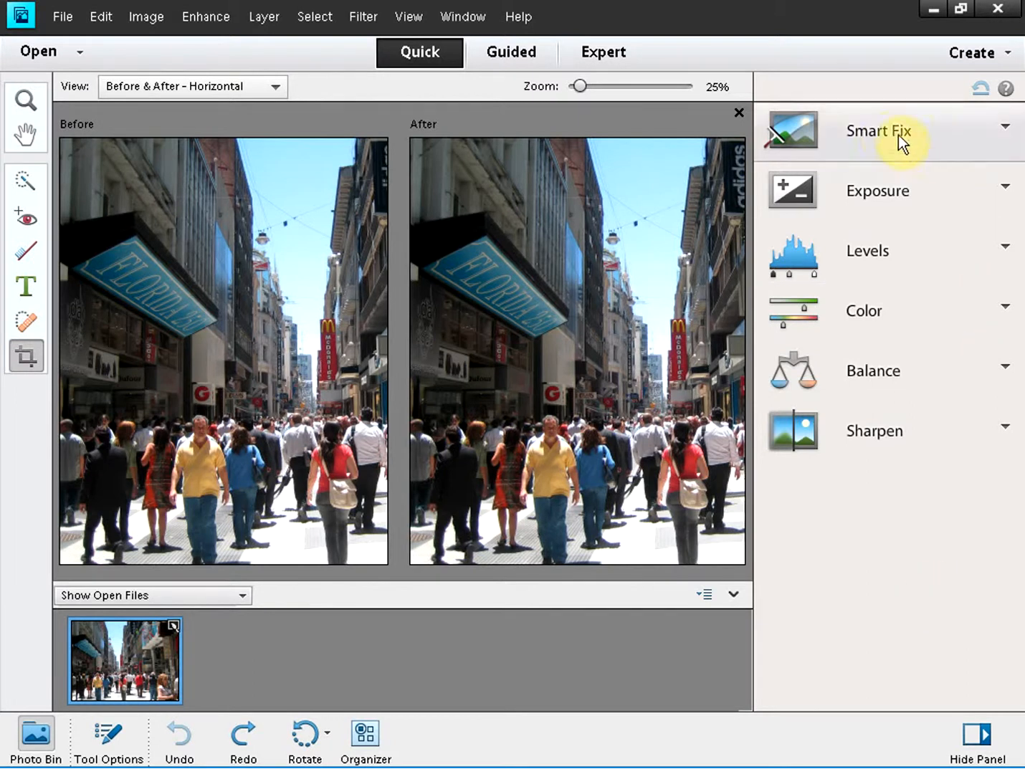
Try the automatic Smart Fix on the street photo, collapse its options and undo the fix.
click(879, 129)
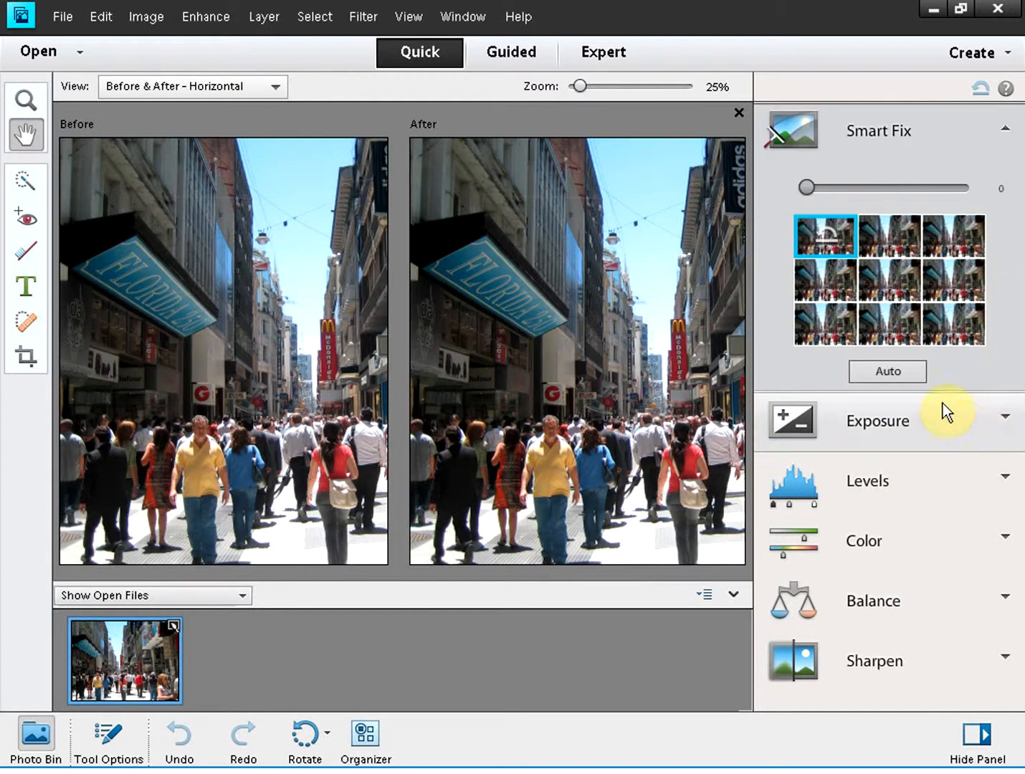
click(882, 372)
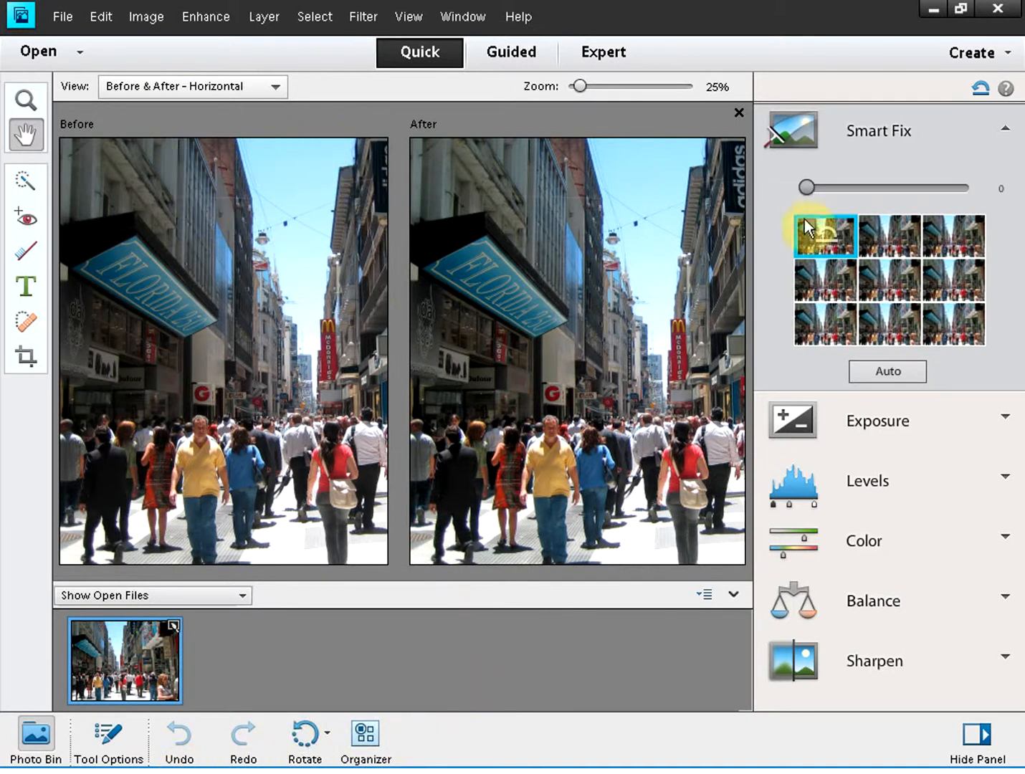
click(1004, 130)
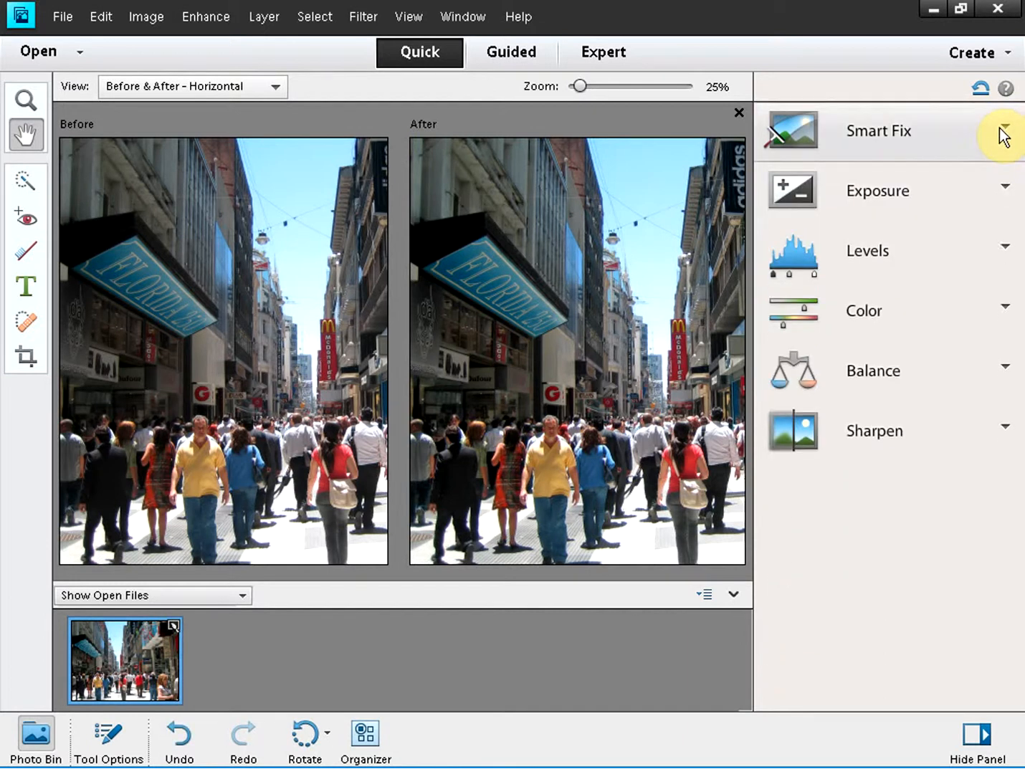
mouse_move(487, 767)
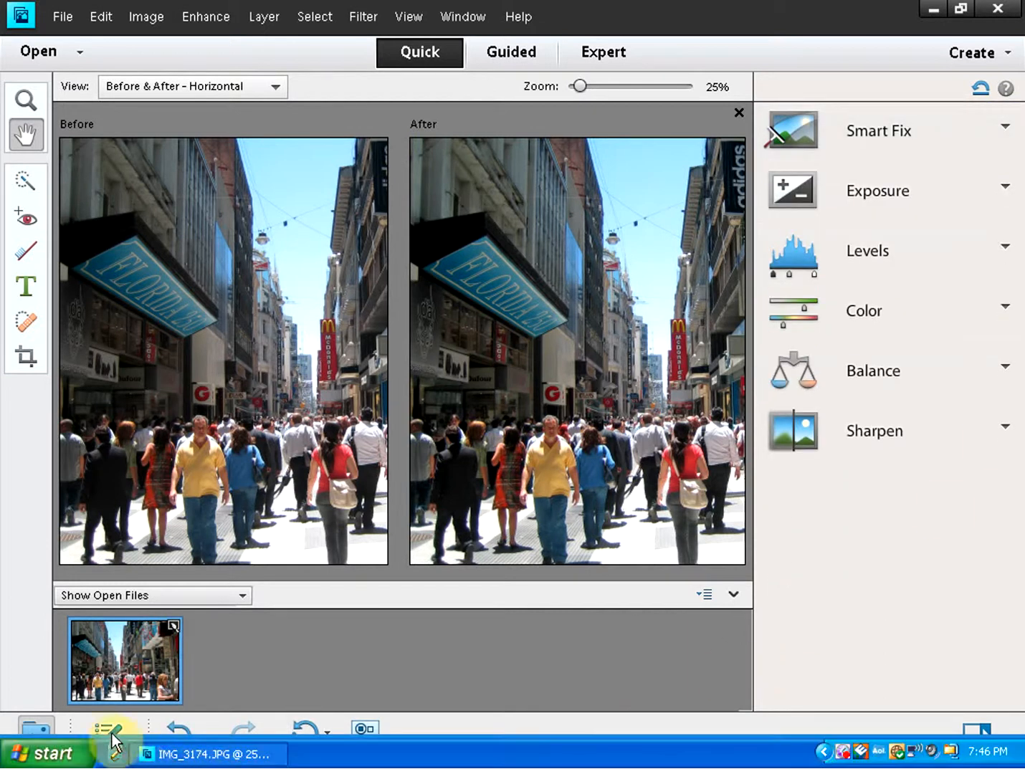
click(183, 728)
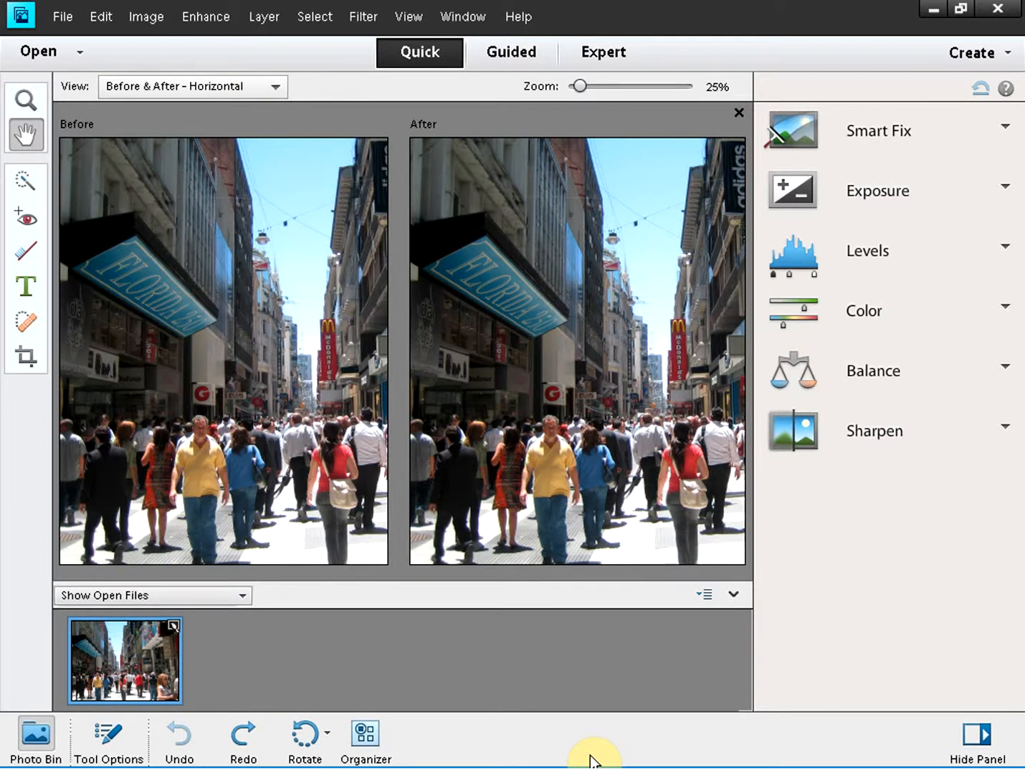
Examine the Smart Fix strength previews and its automatic option, and collapse the adjustment.
click(880, 131)
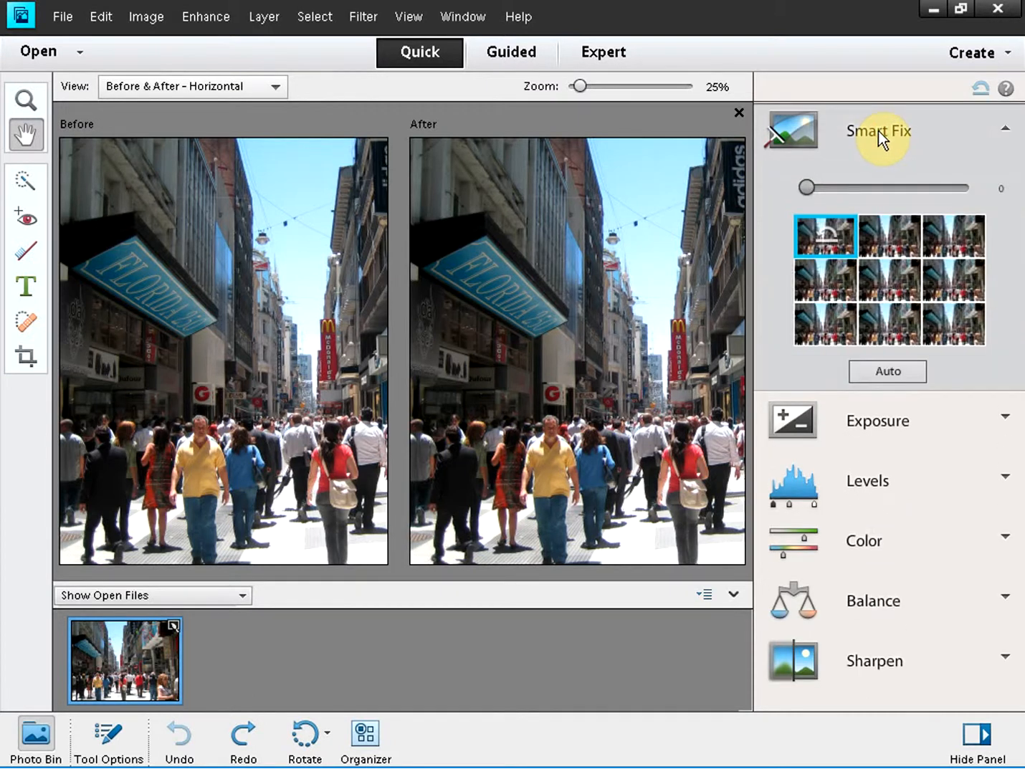
click(894, 373)
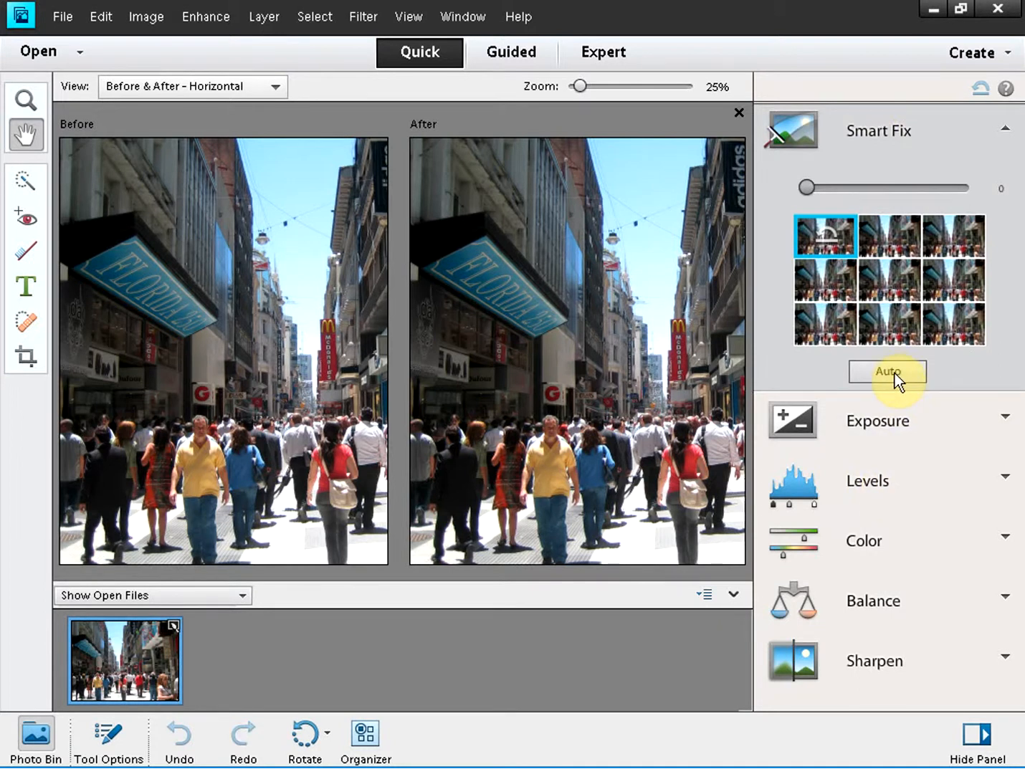
click(1006, 130)
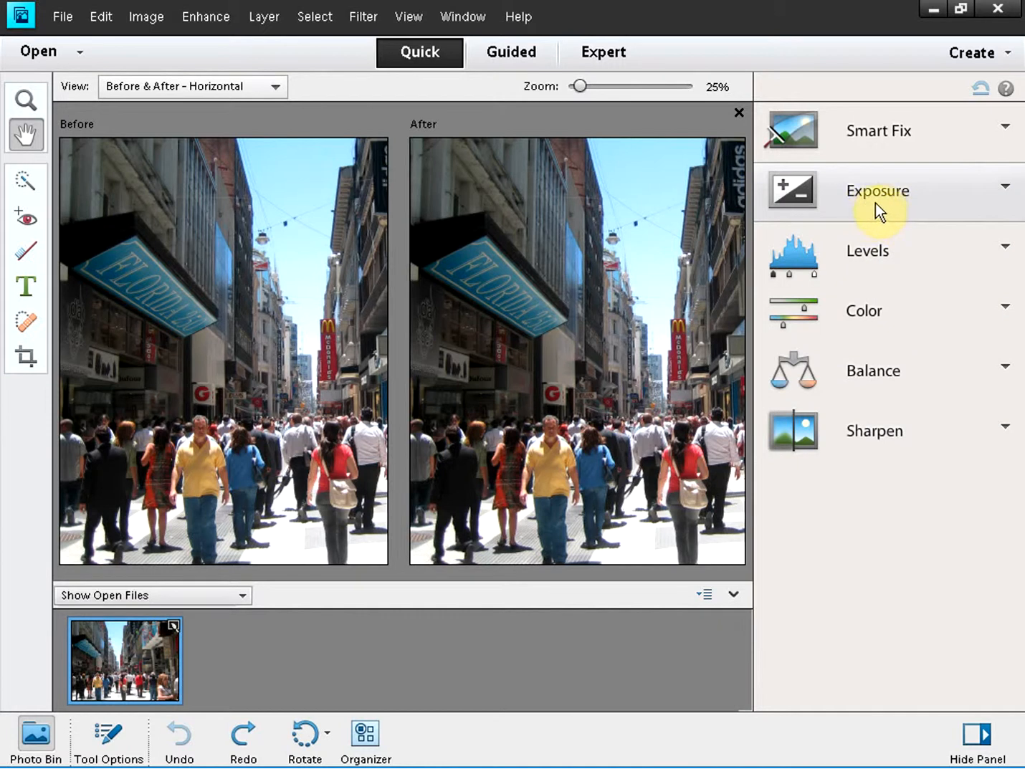
Examine the Exposure previews and the Highlights options of the Levels adjustment.
click(1006, 189)
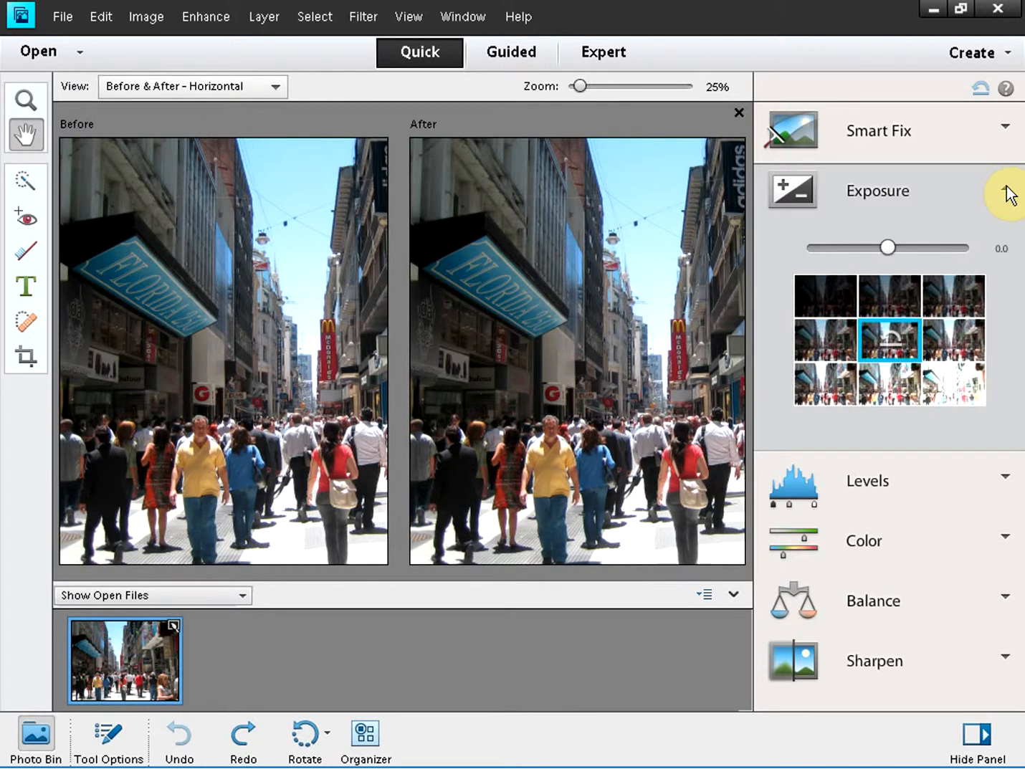
click(1006, 190)
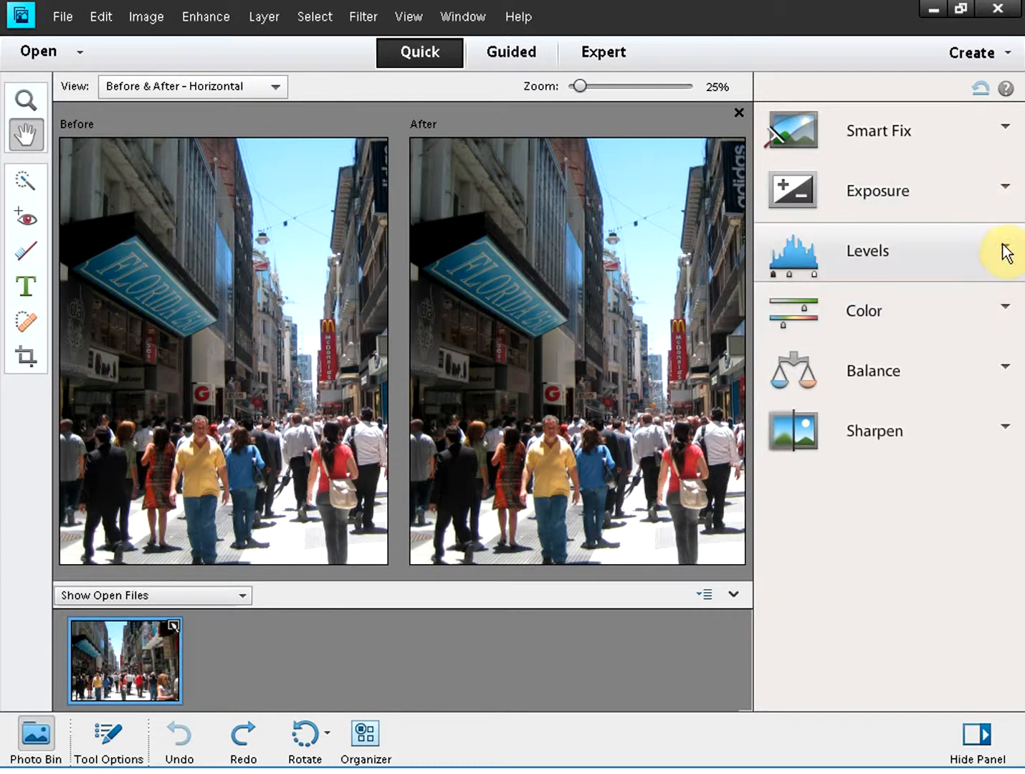
click(1002, 246)
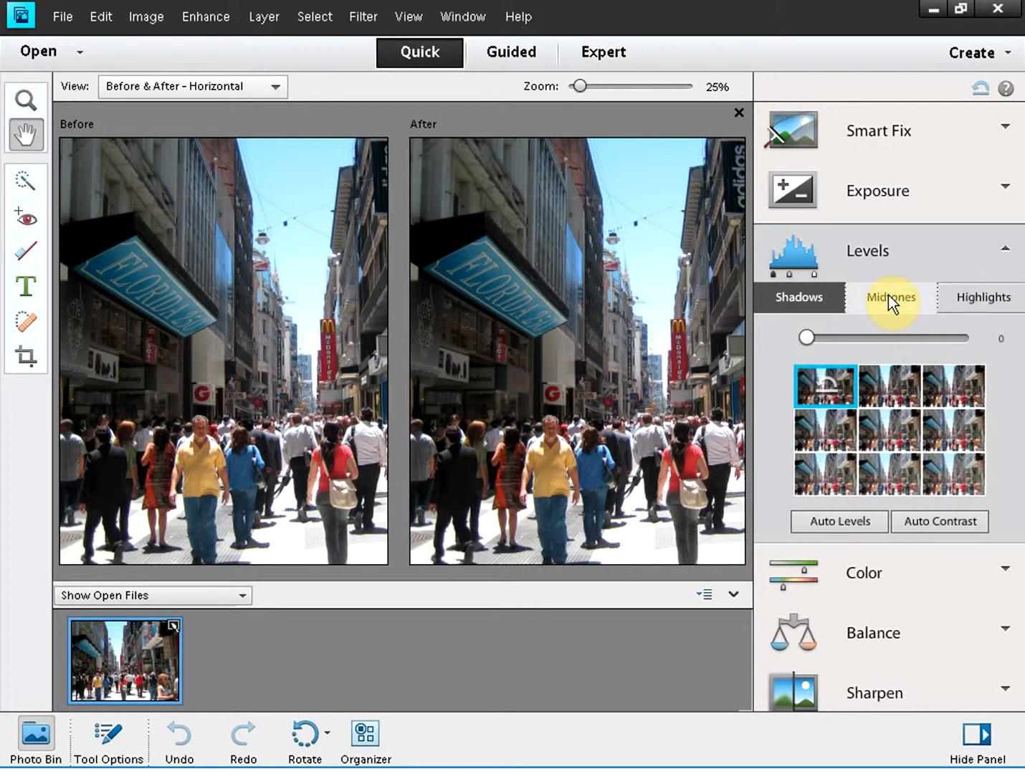
click(983, 295)
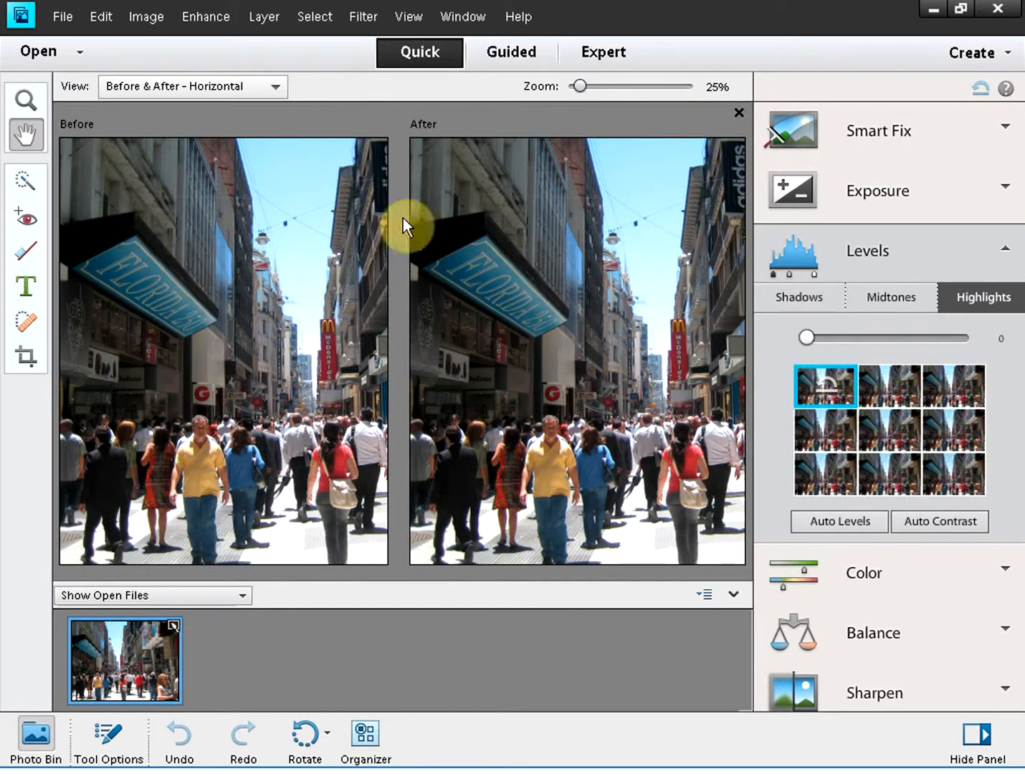
Set the photo view to After Only.
click(277, 86)
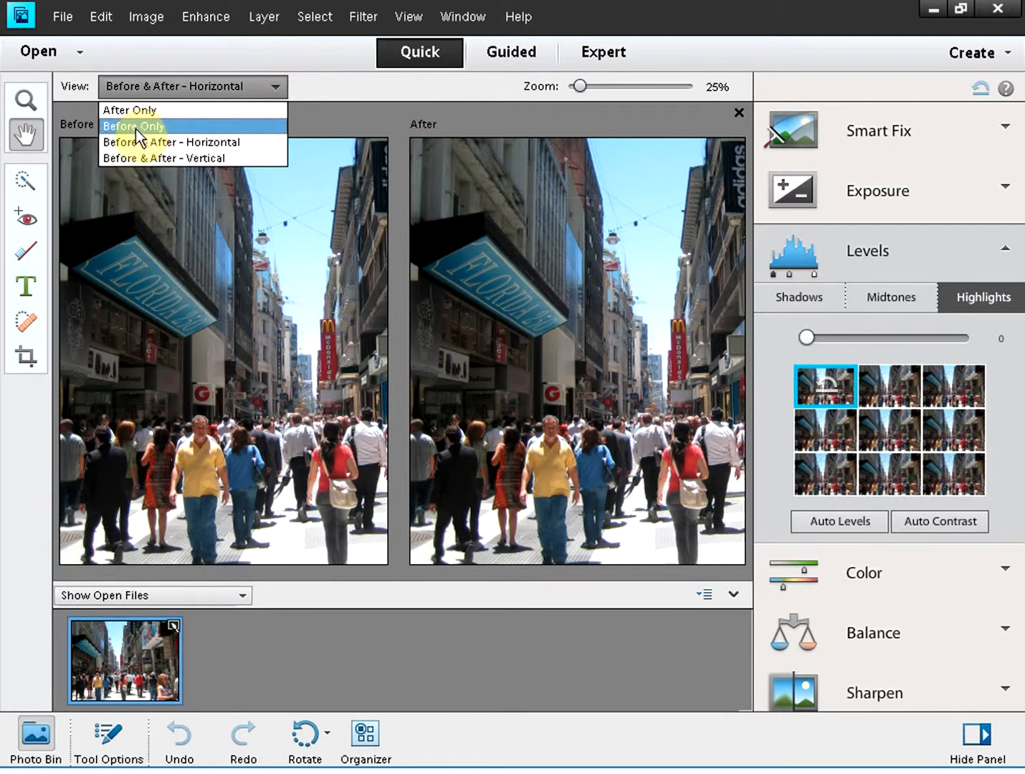
click(136, 110)
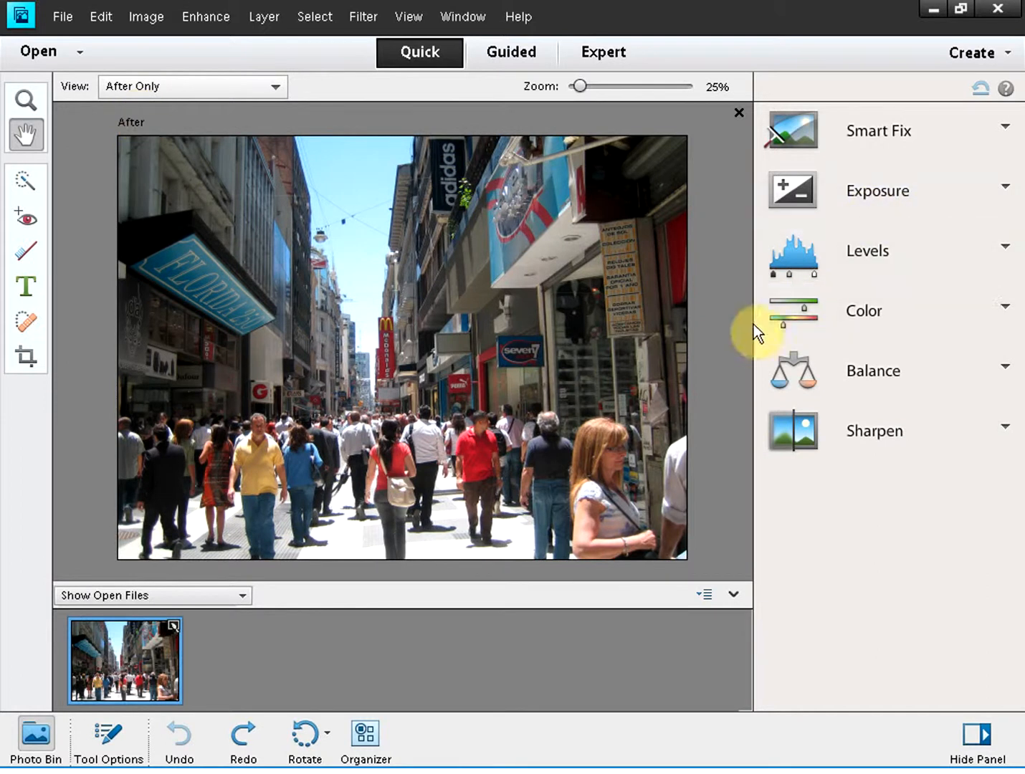
Preview the Saturation, Hue and Vibrance variations of the Color adjustment, and collapse it.
click(1006, 308)
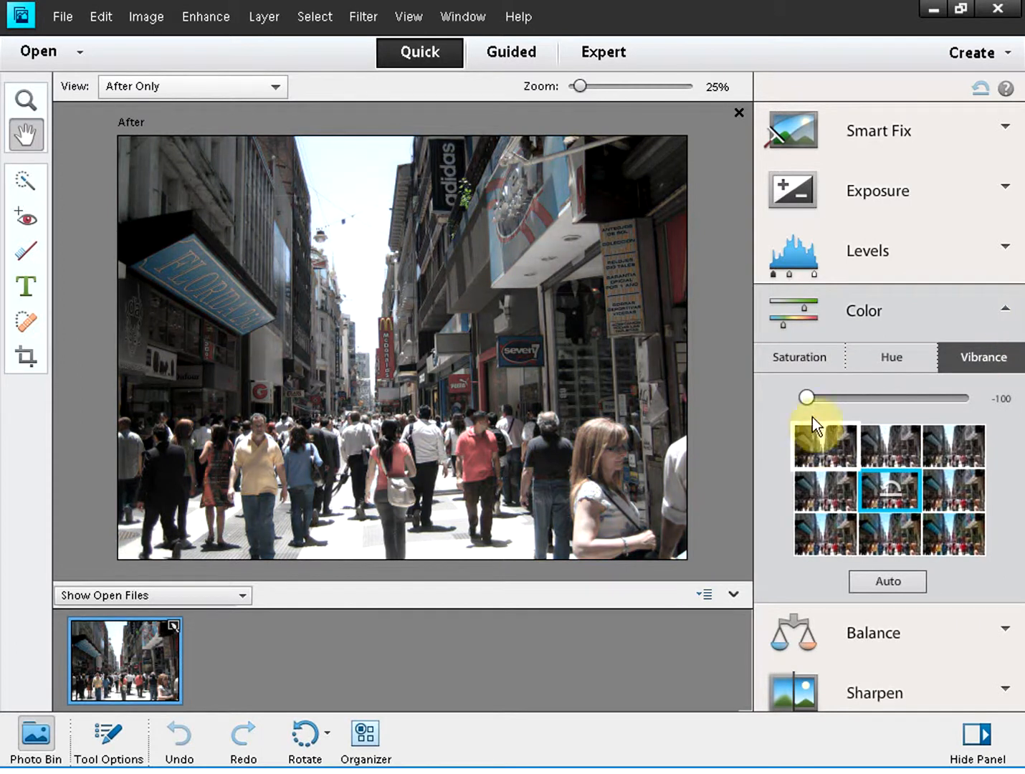
click(805, 355)
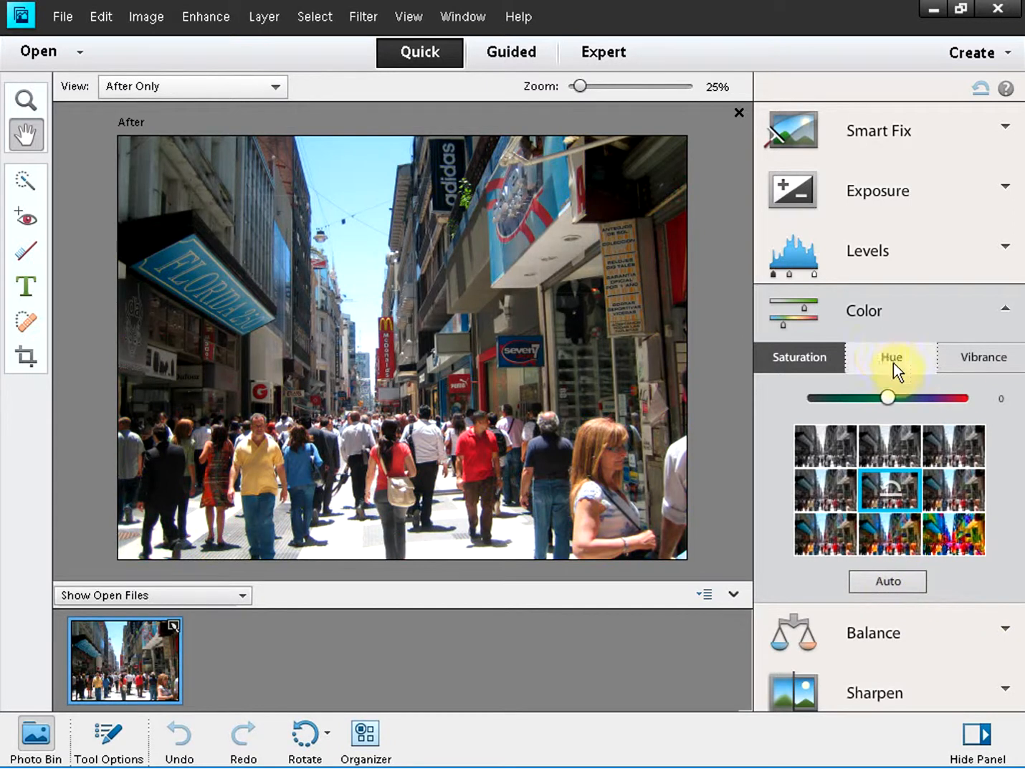
click(881, 348)
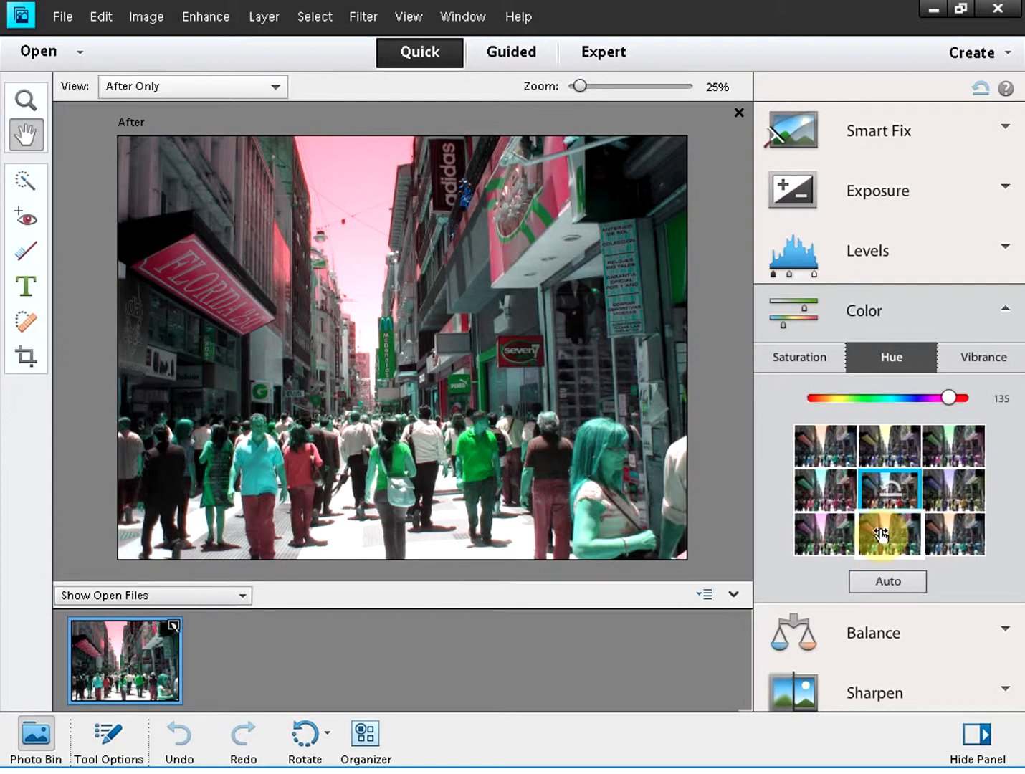
click(970, 354)
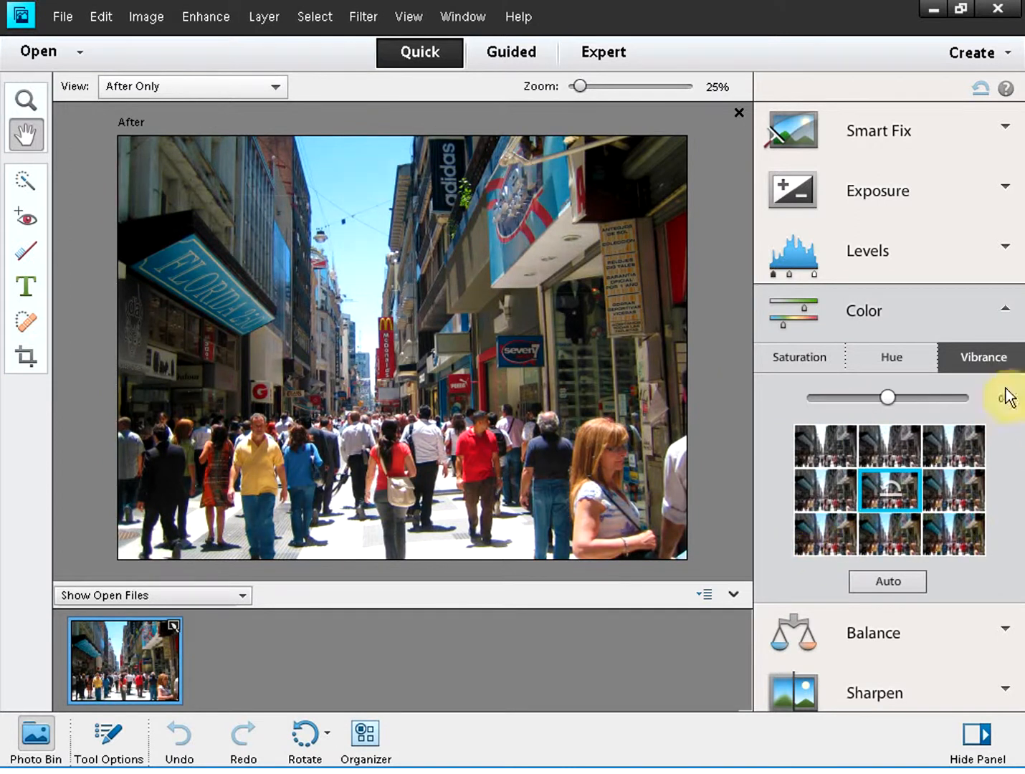
click(1005, 309)
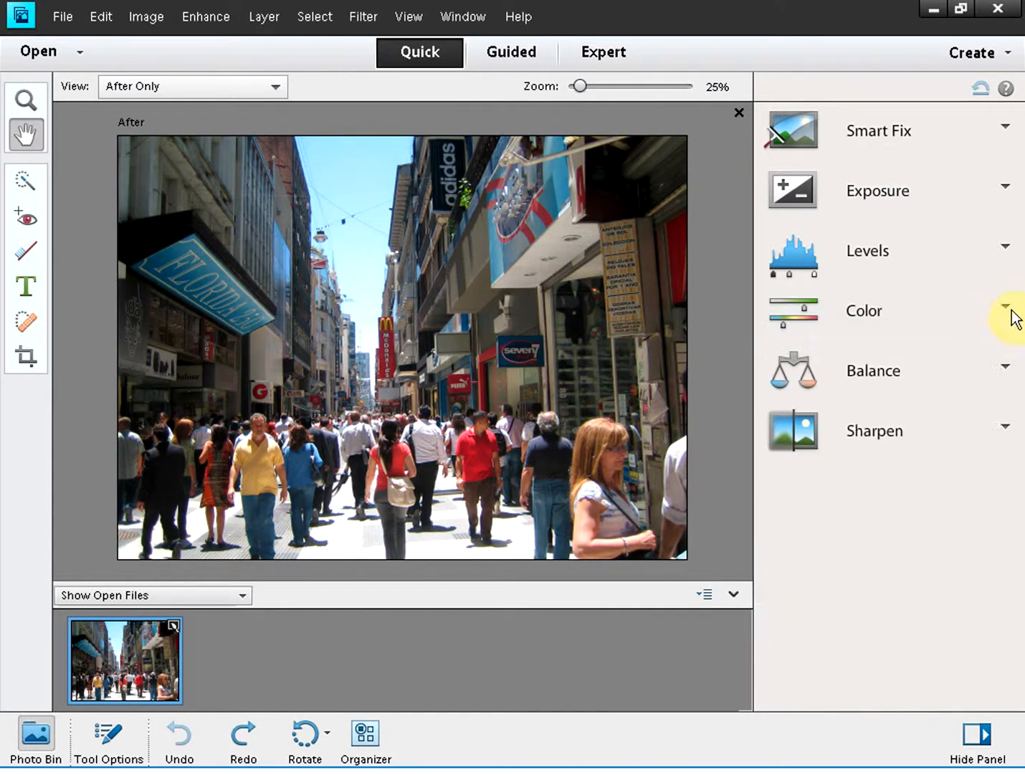
Preview the Temperature and Tint variations of the Balance adjustment, and collapse it.
click(1005, 368)
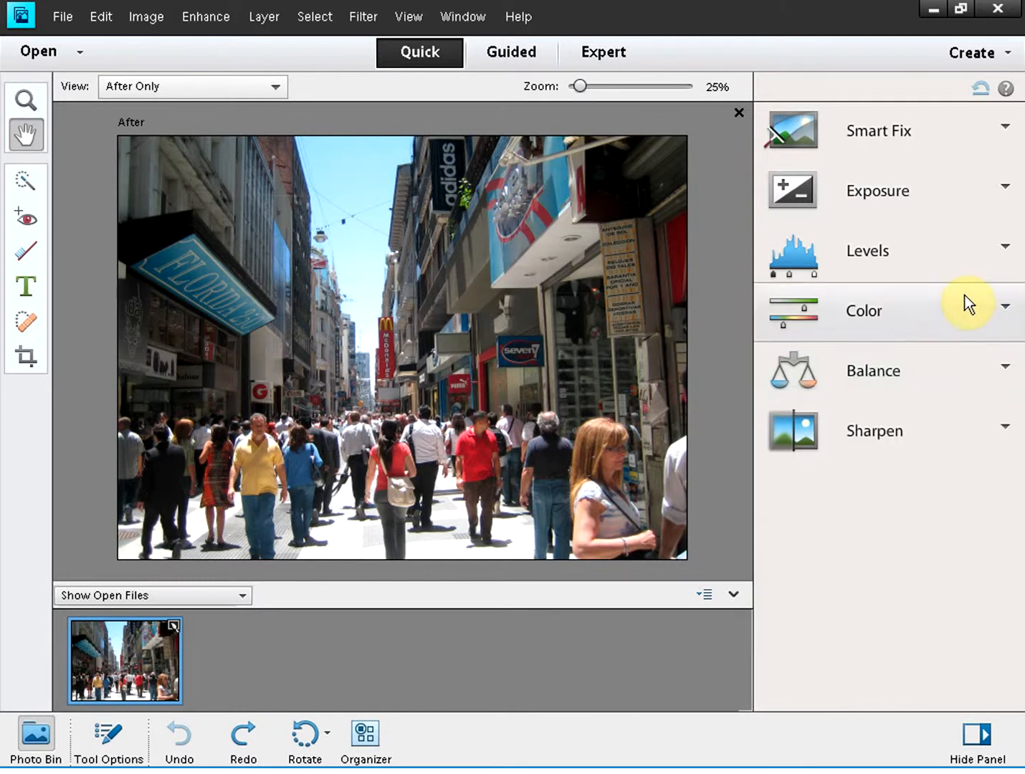
click(1002, 369)
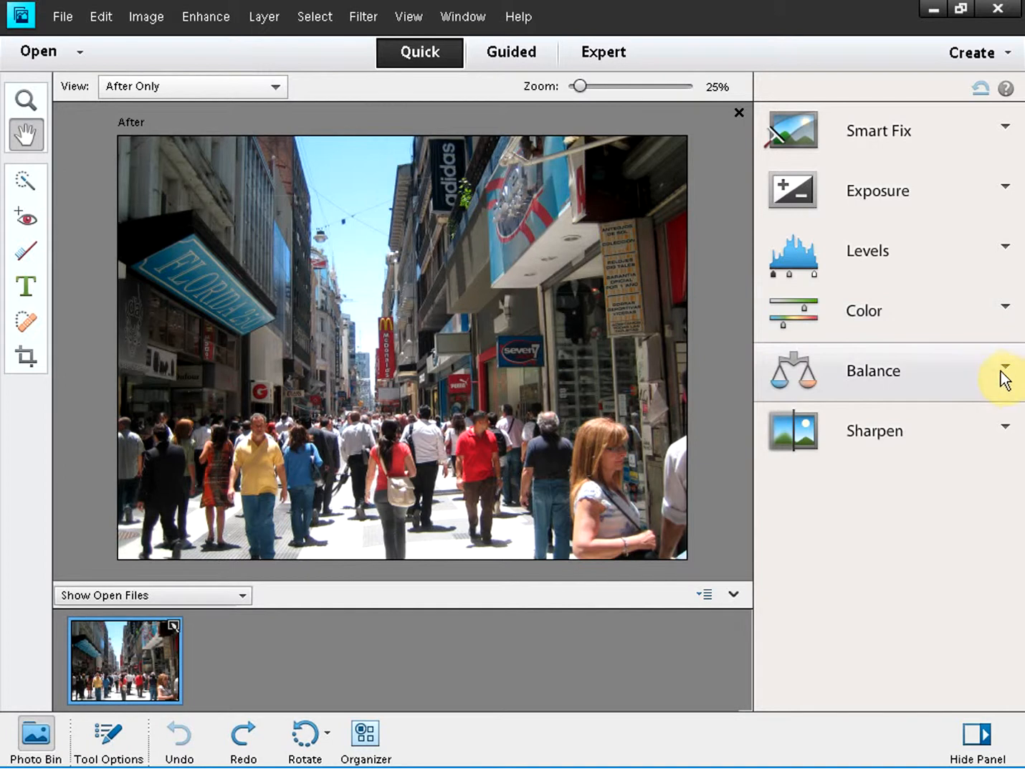
click(1001, 369)
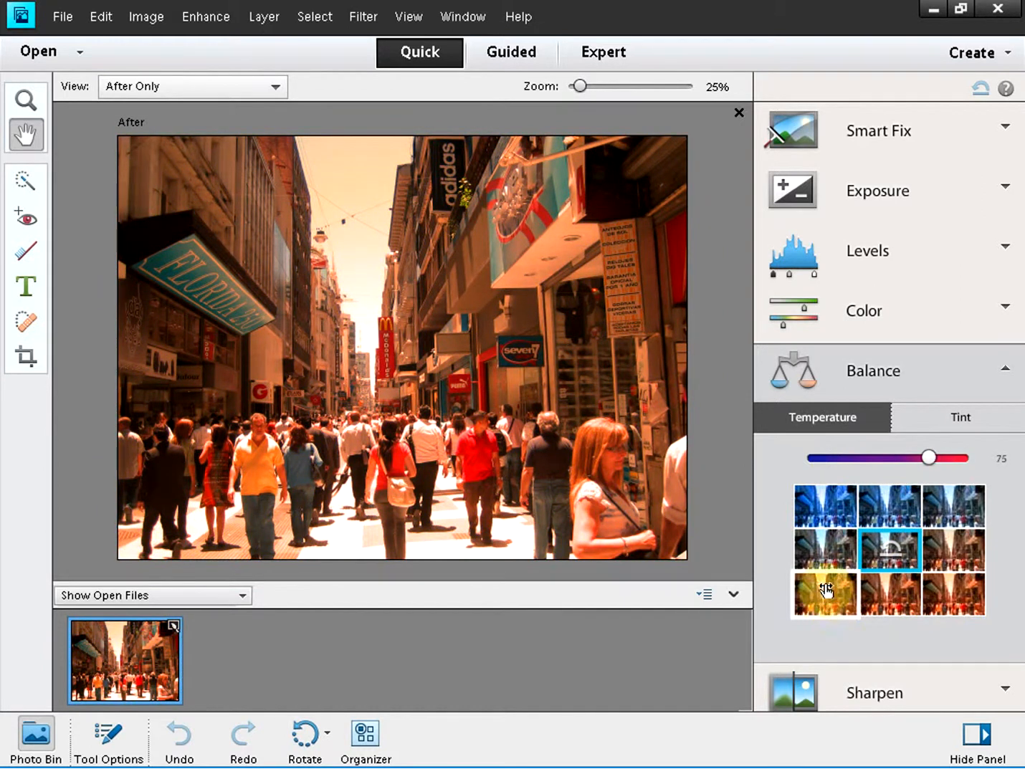
click(953, 418)
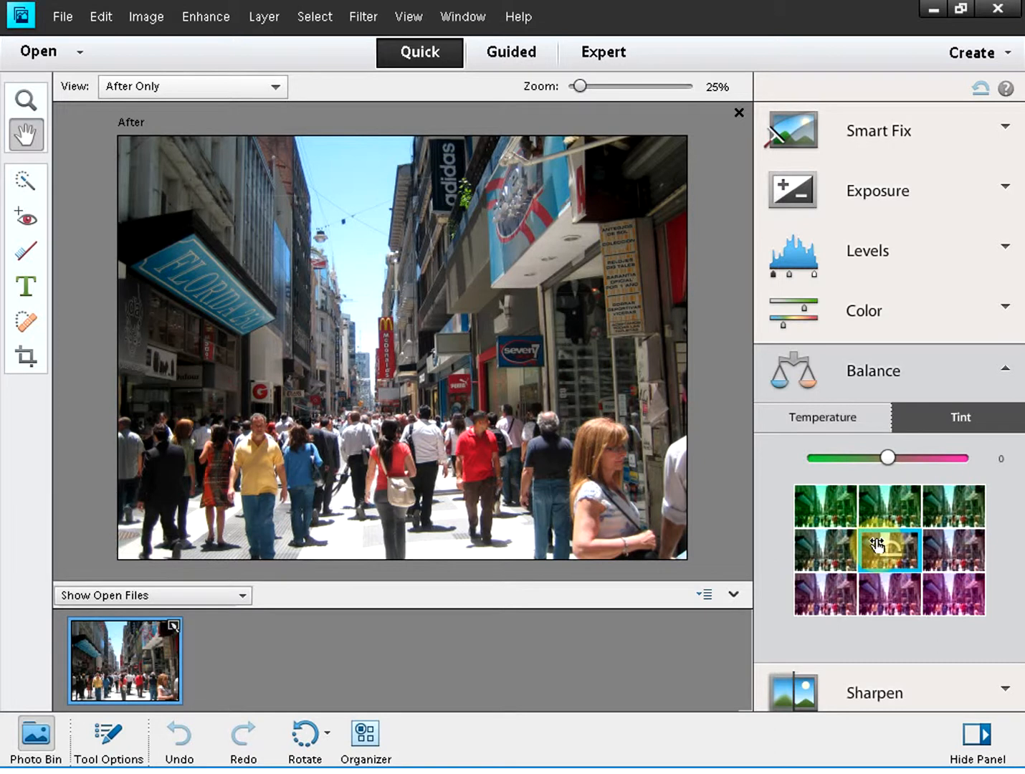
click(1006, 371)
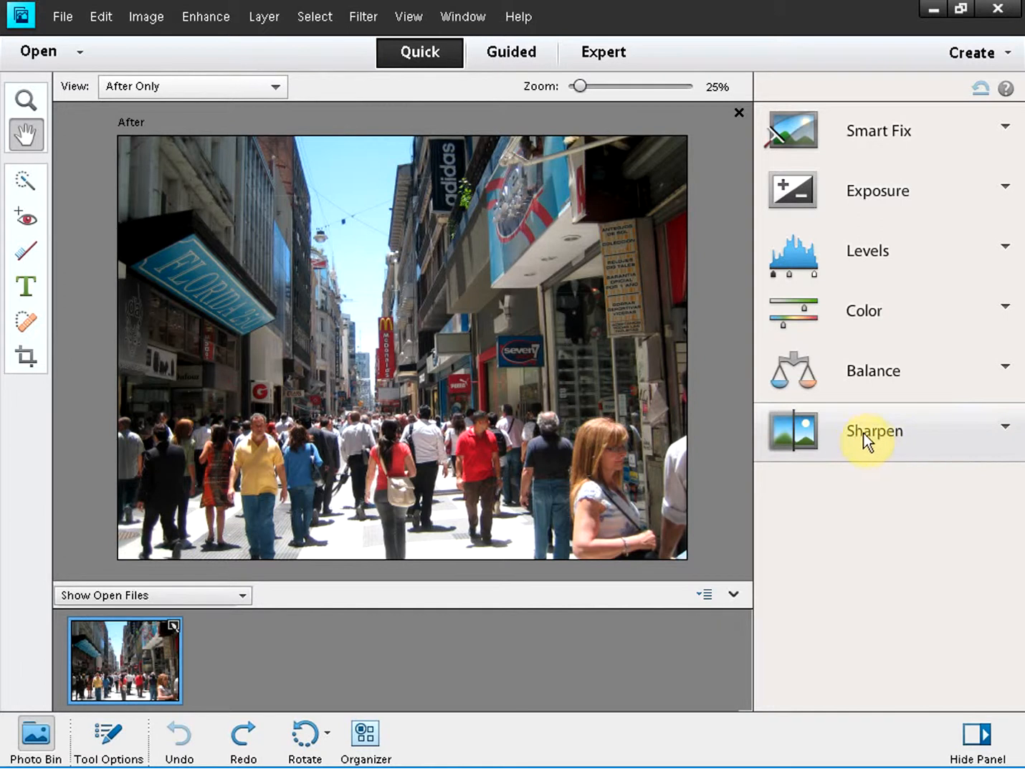
Preview different sharpening strengths on the photo, such as 125, 62 and 31.
click(985, 426)
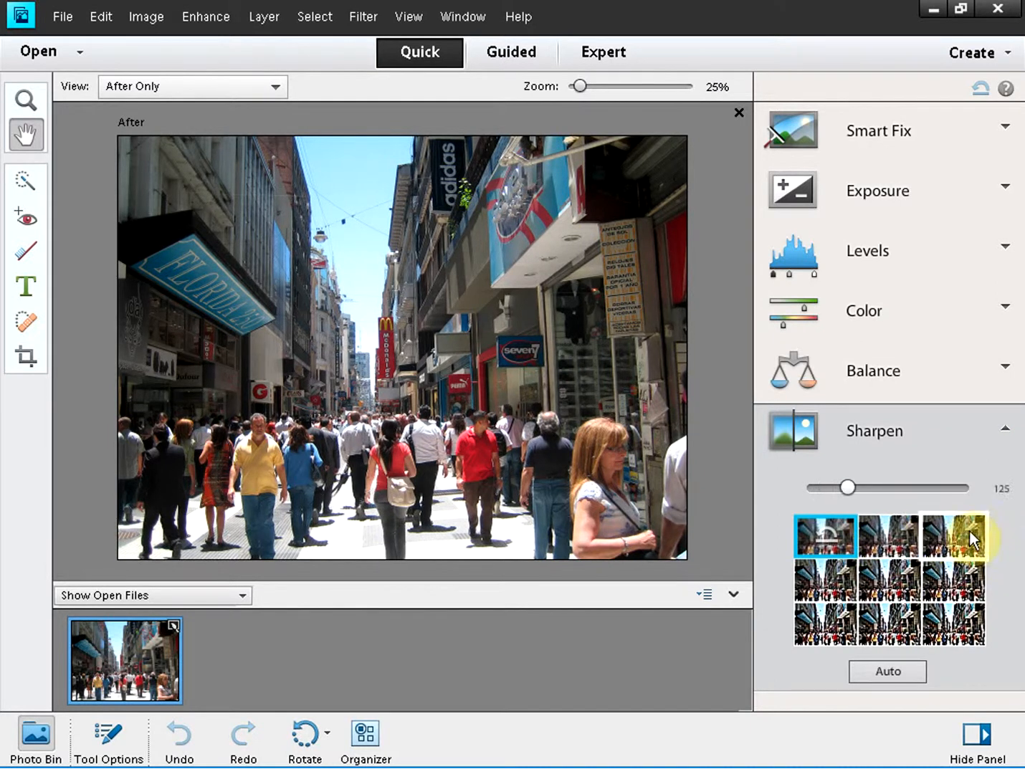
mouse_move(807, 487)
mouse_down()
mouse_move(882, 489)
mouse_move(816, 488)
mouse_up()
drag(878, 548, 882, 539)
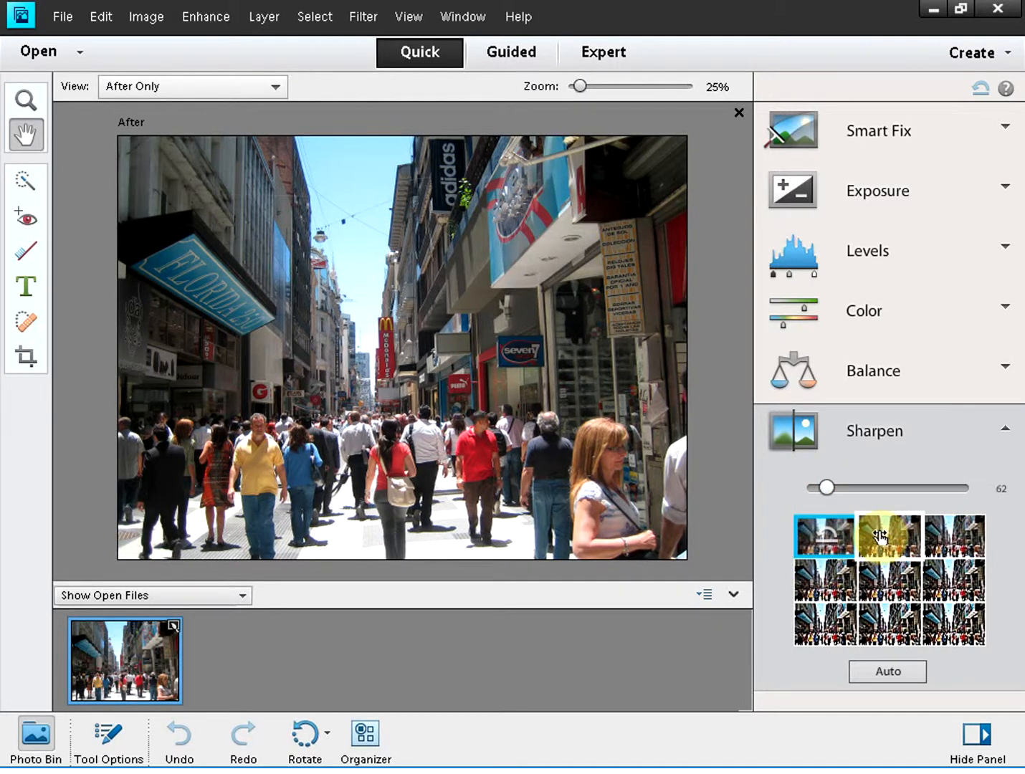
click(949, 541)
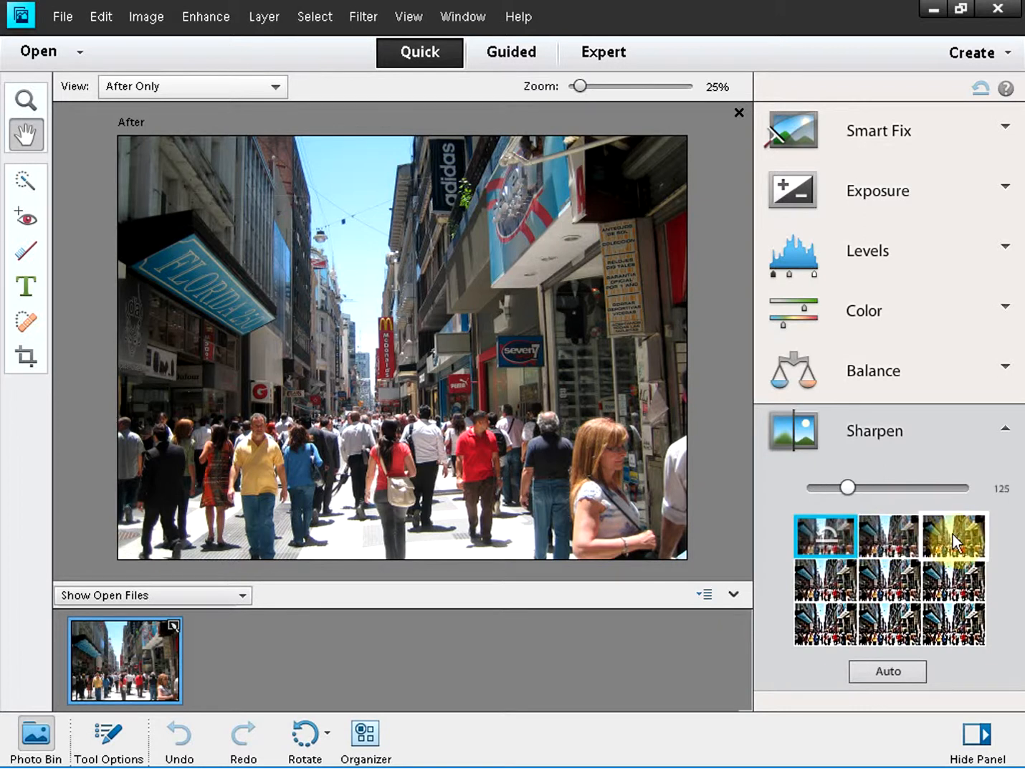
click(876, 567)
click(809, 515)
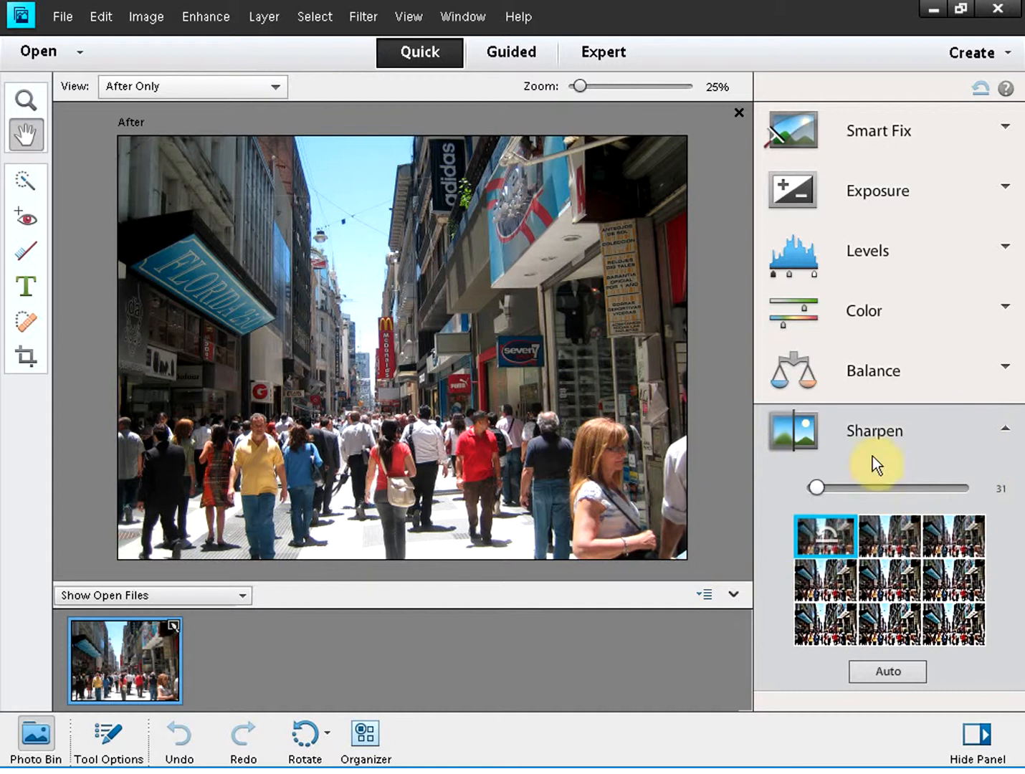
Try automatic sharpening on the photo and undo it.
click(891, 673)
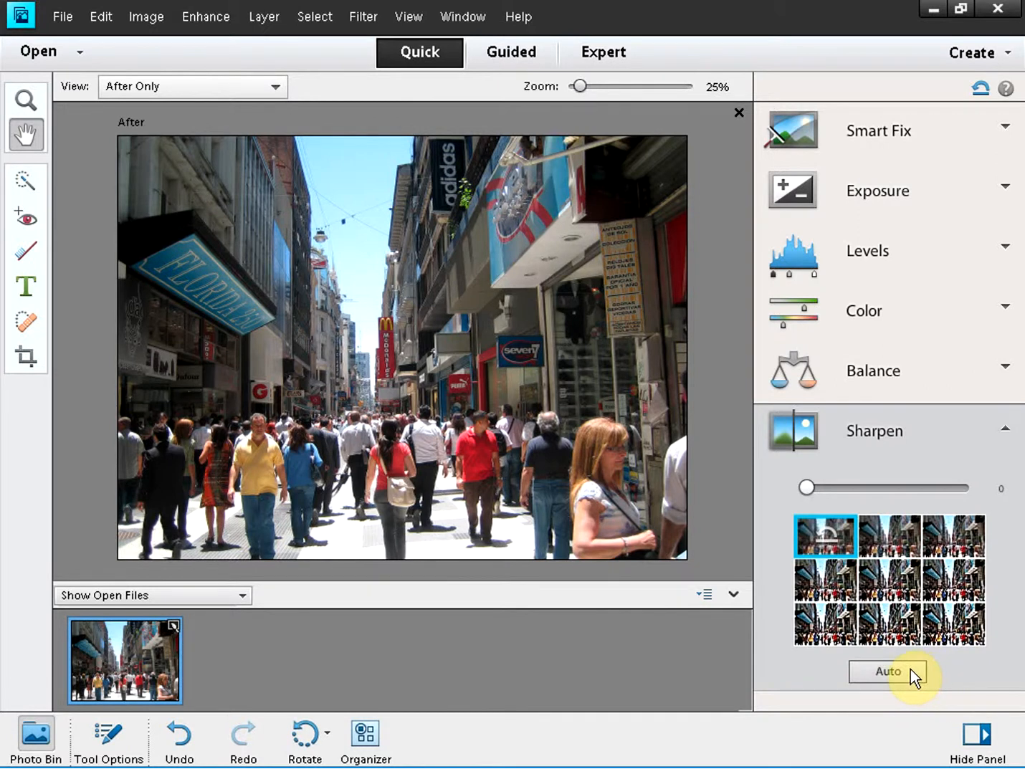
click(910, 667)
click(179, 732)
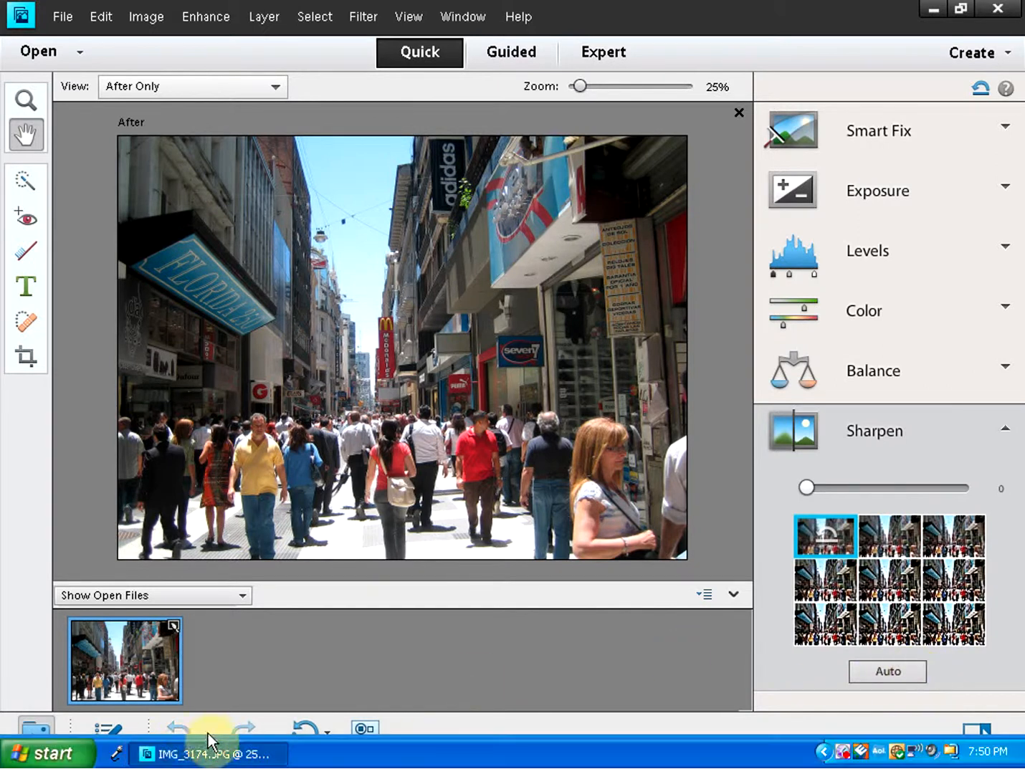
Undo the remaining adjustments made to the street photo.
click(189, 727)
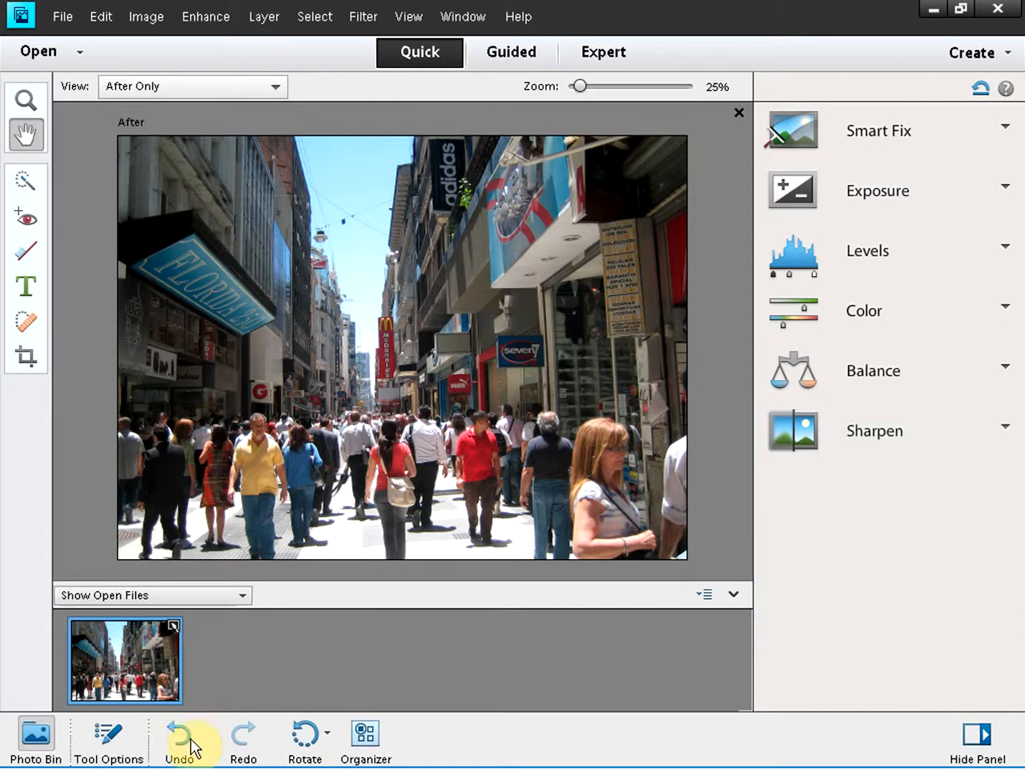
click(185, 742)
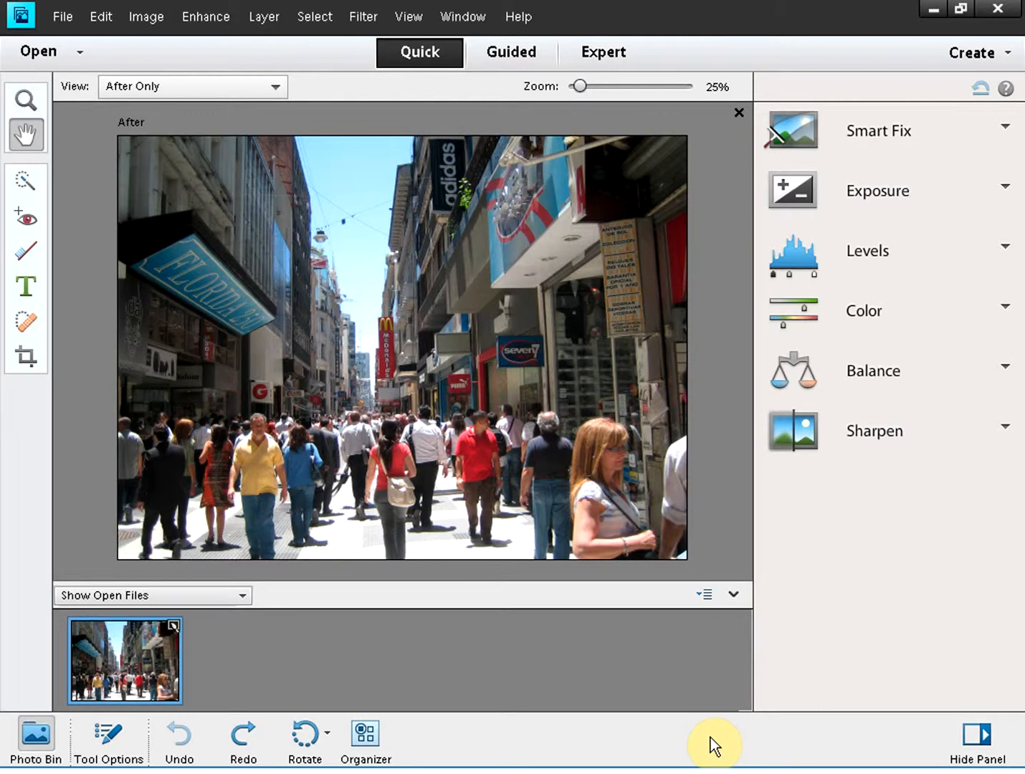
Compare the photo in the Before & After - Horizontal and Before & After - Vertical views, and return to After Only.
click(276, 85)
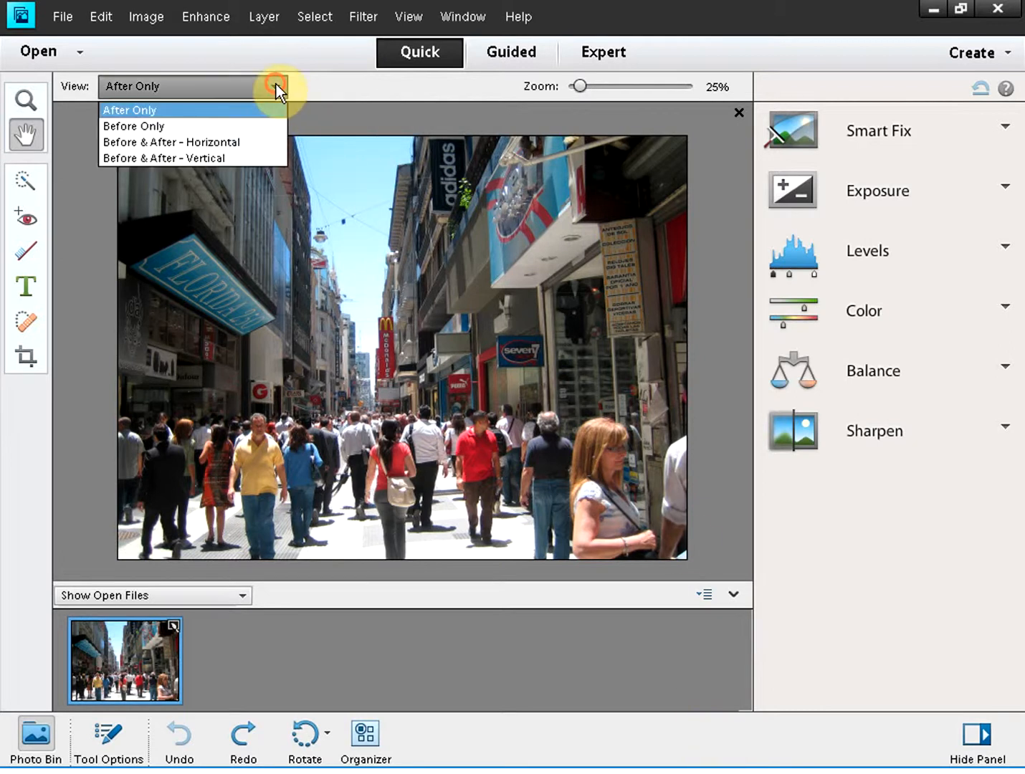
click(135, 140)
click(135, 142)
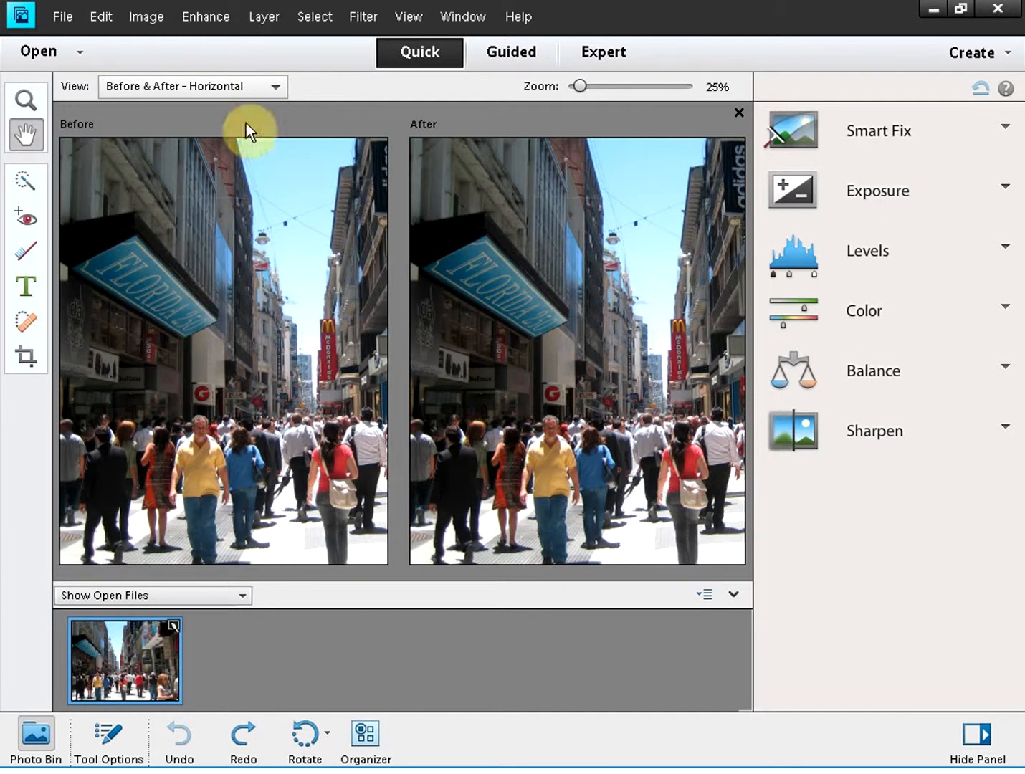
click(277, 87)
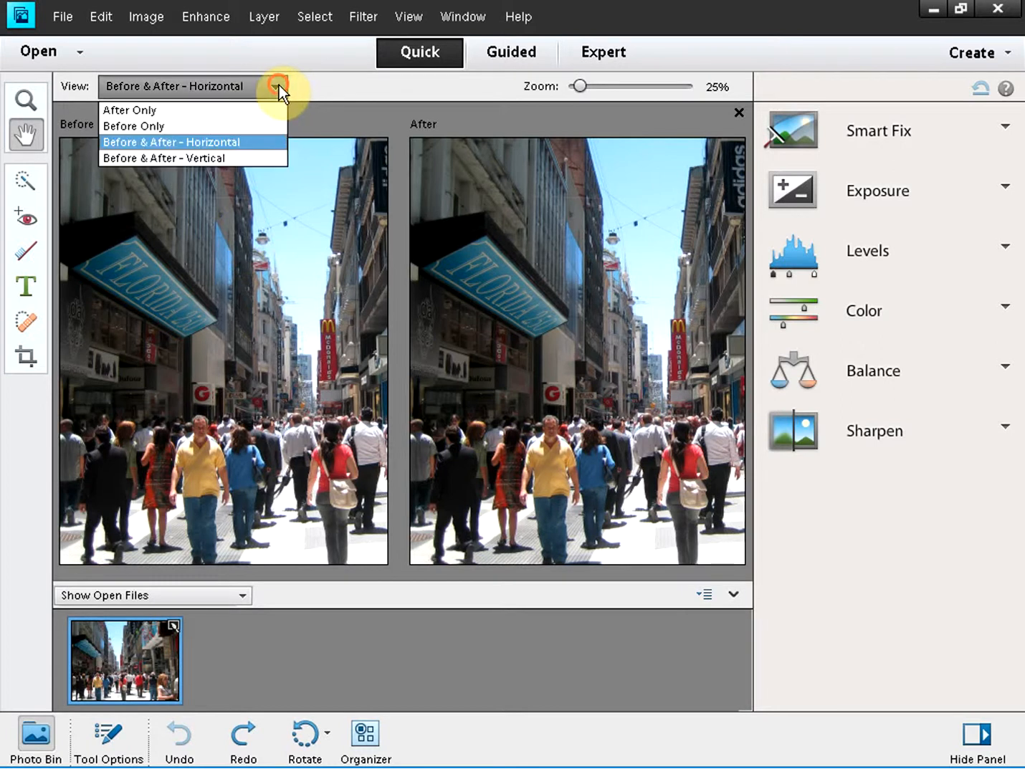
click(201, 157)
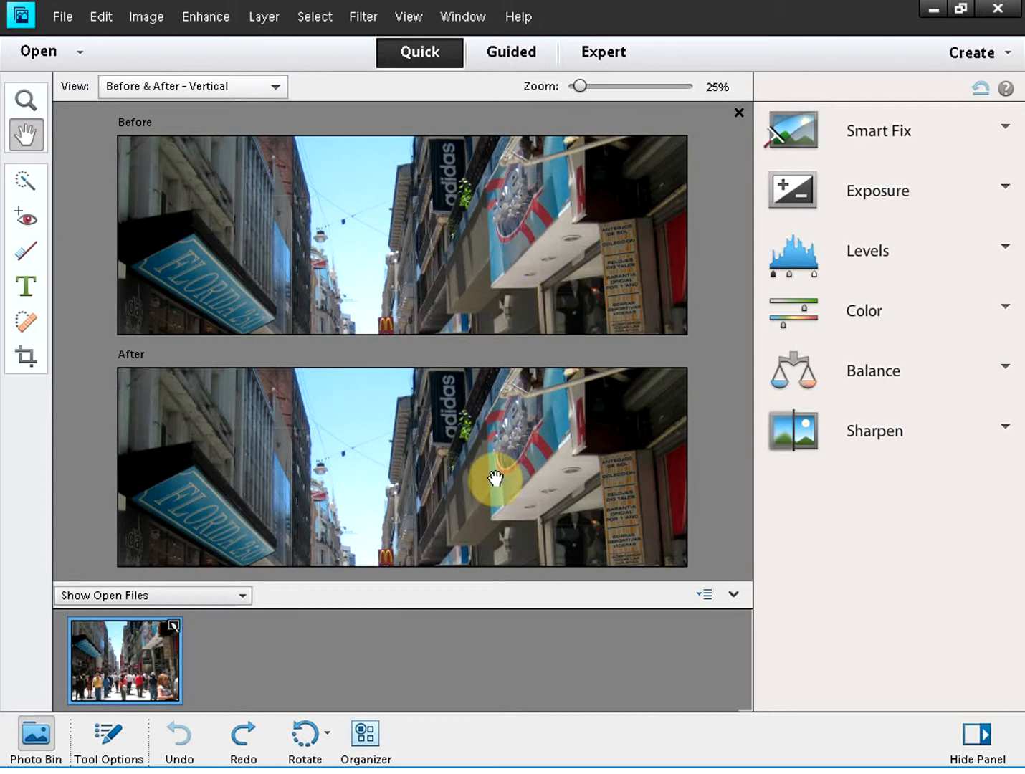
click(278, 85)
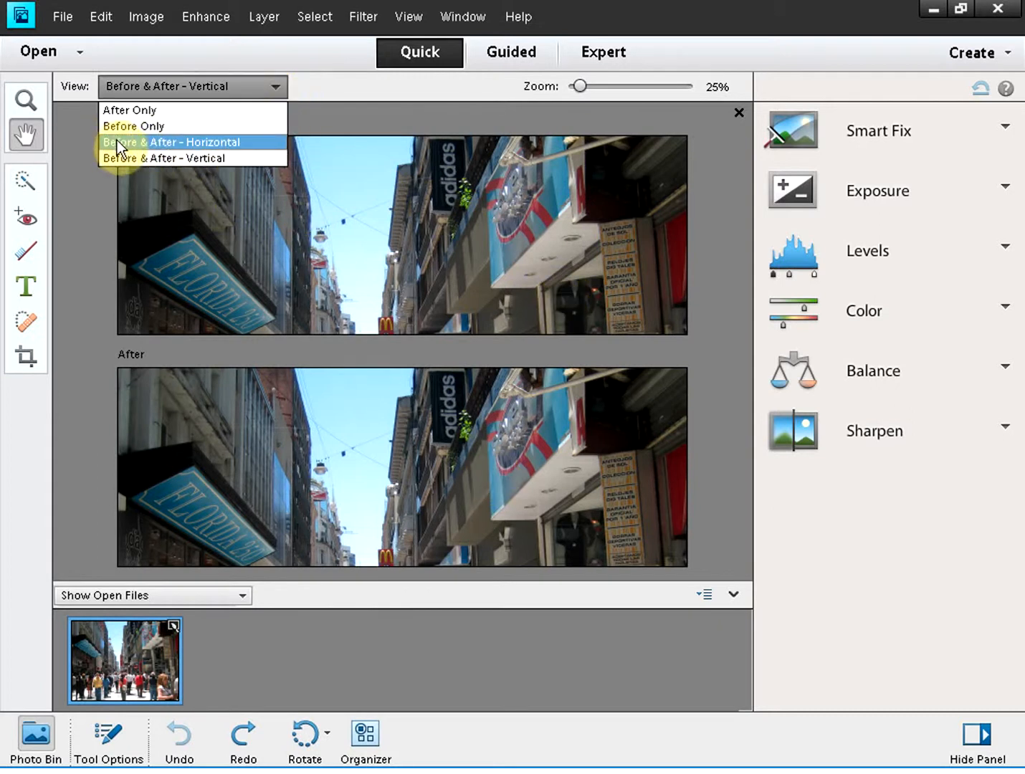
click(110, 109)
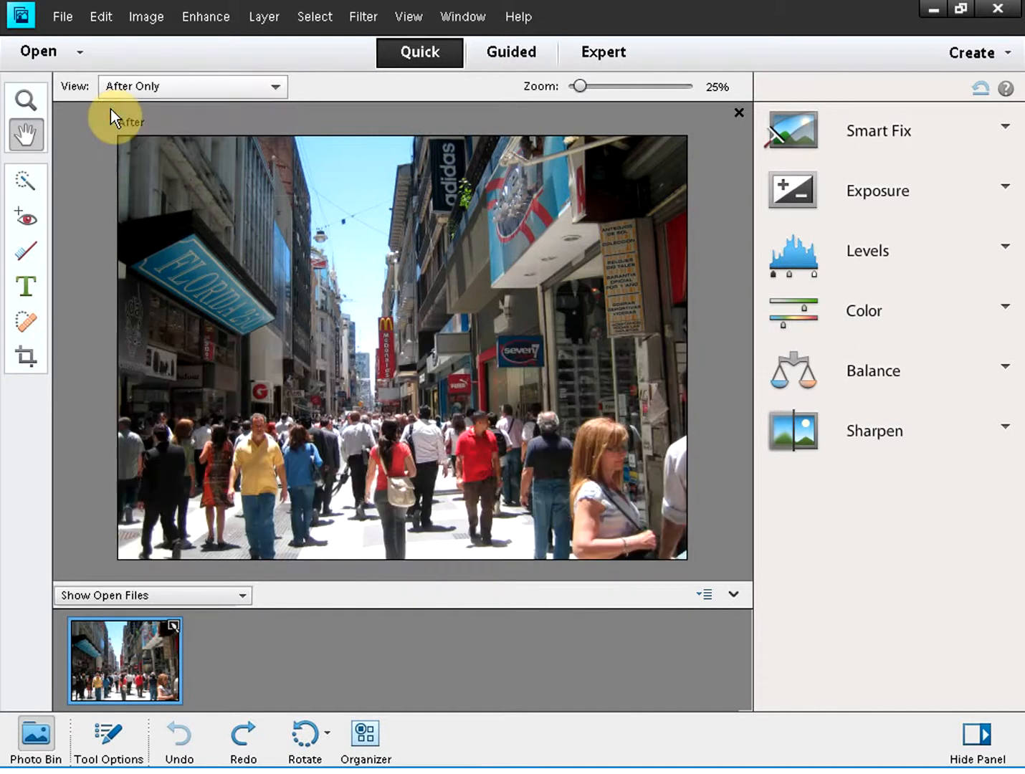